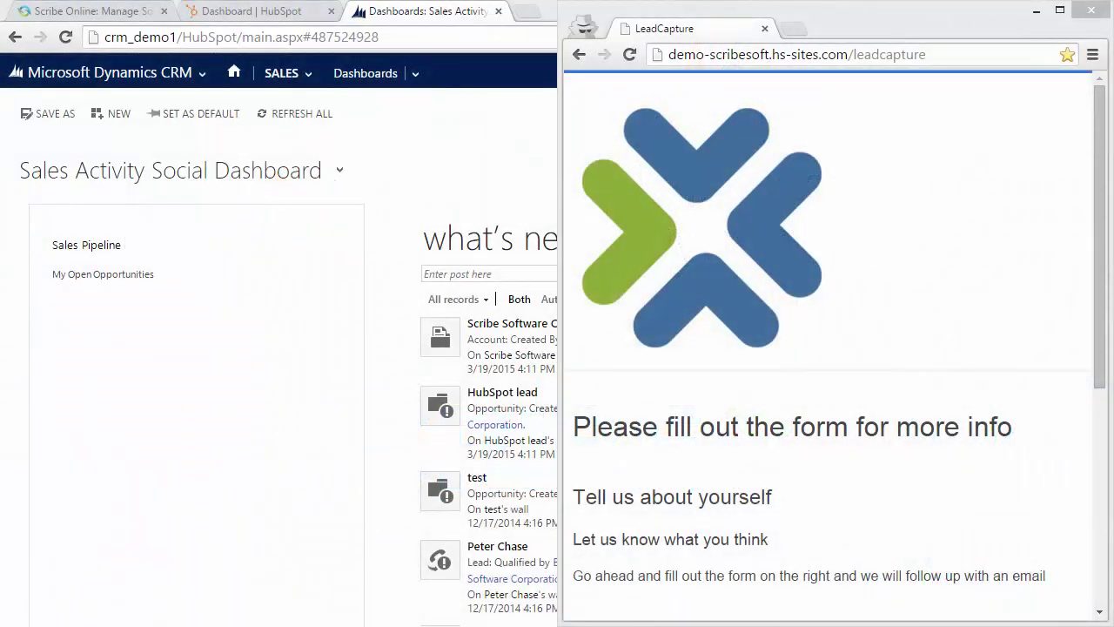
# Fill the LeadCapture form with the lead's first name, last name and e-mail, and submit it.
pyautogui.click(957, 398)
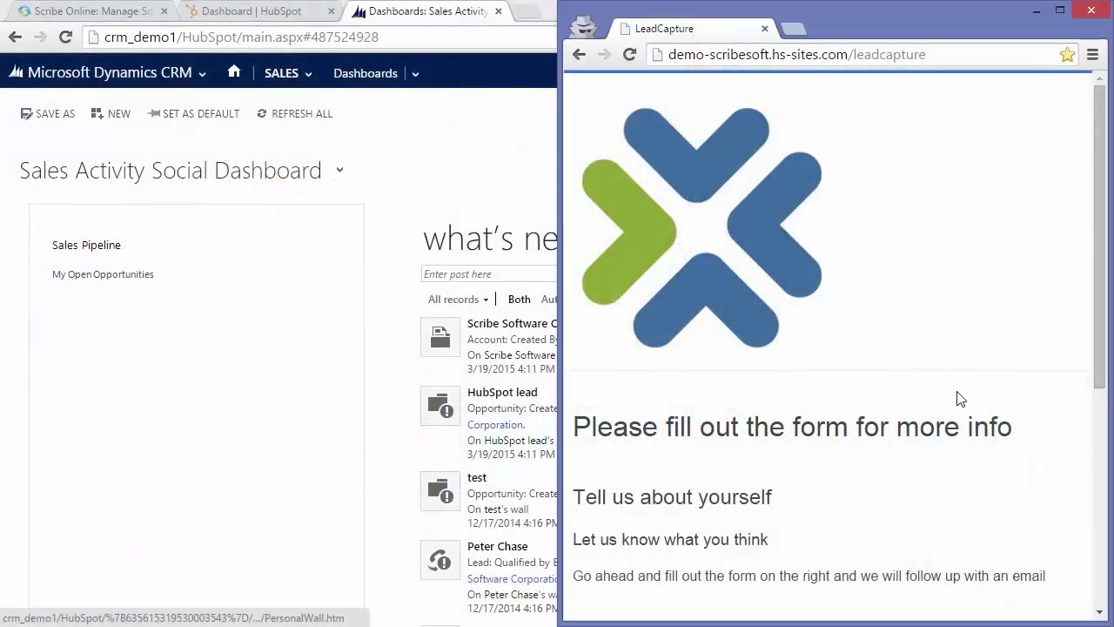
pyautogui.scroll(-4, 740, 481)
pyautogui.click(818, 275)
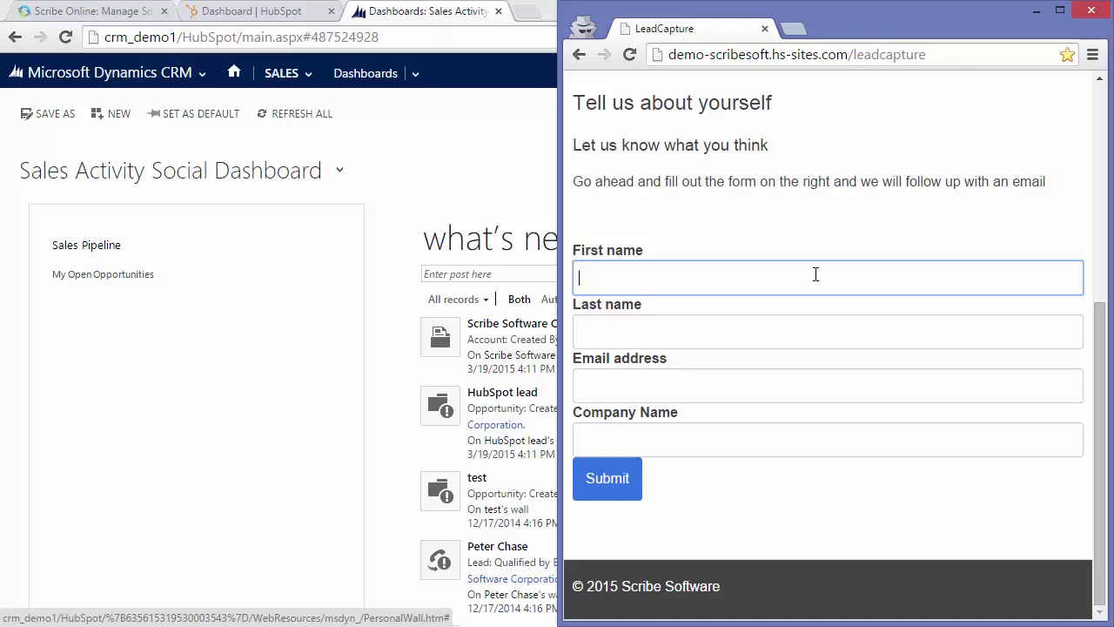
pyautogui.press('Tab')
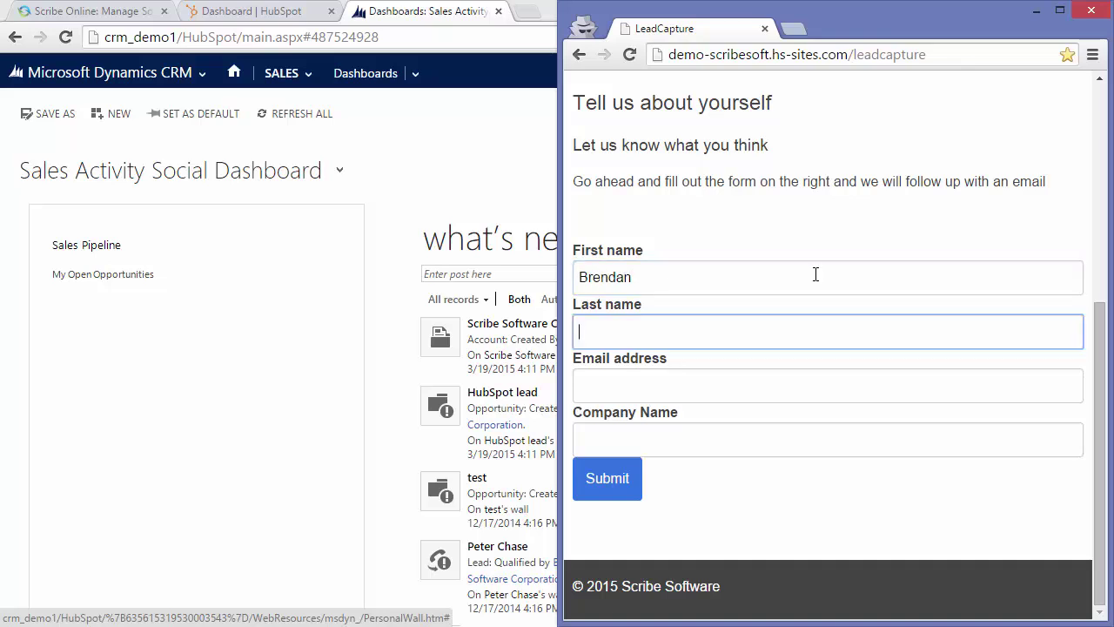
pyautogui.press('Tab')
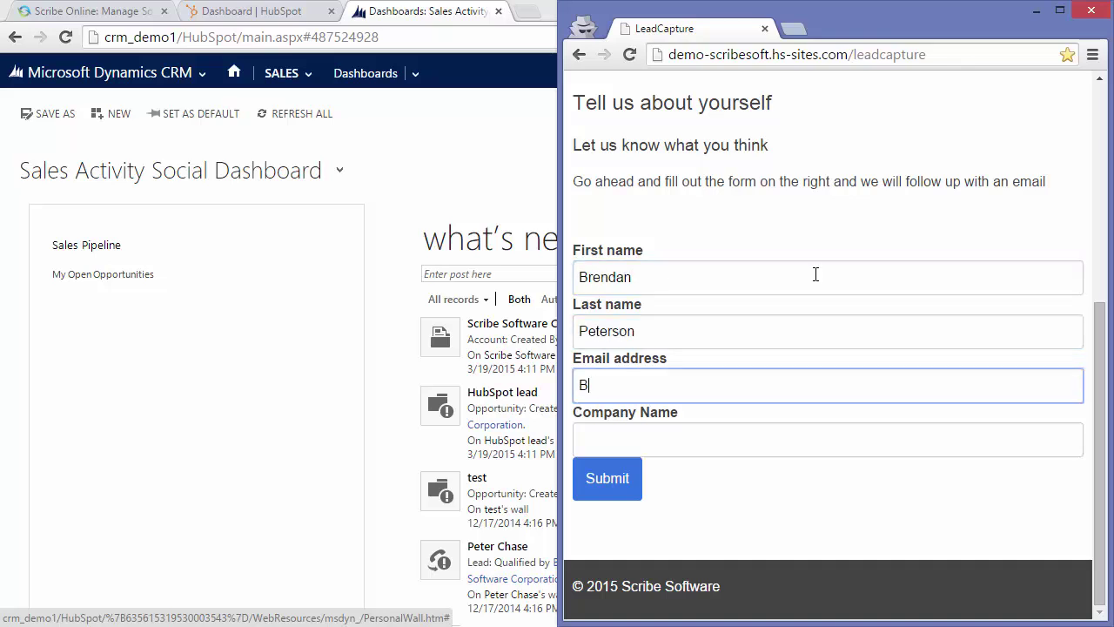
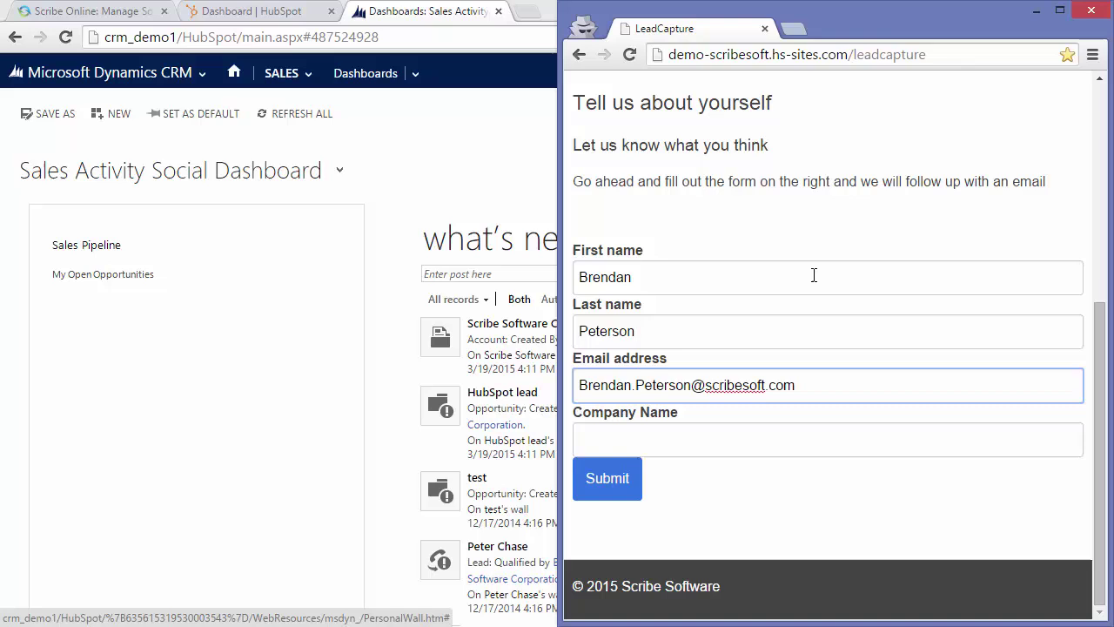
pyautogui.click(609, 490)
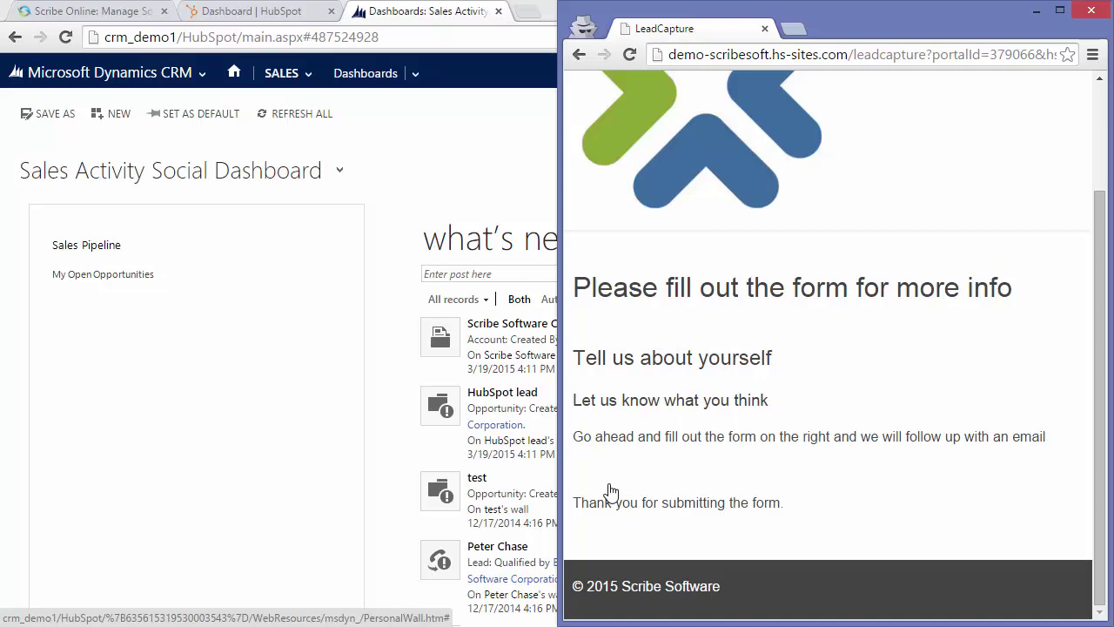
# Open the new HubSpot contact, reload it, and review its enriched company, city and phone properties.
pyautogui.click(280, 18)
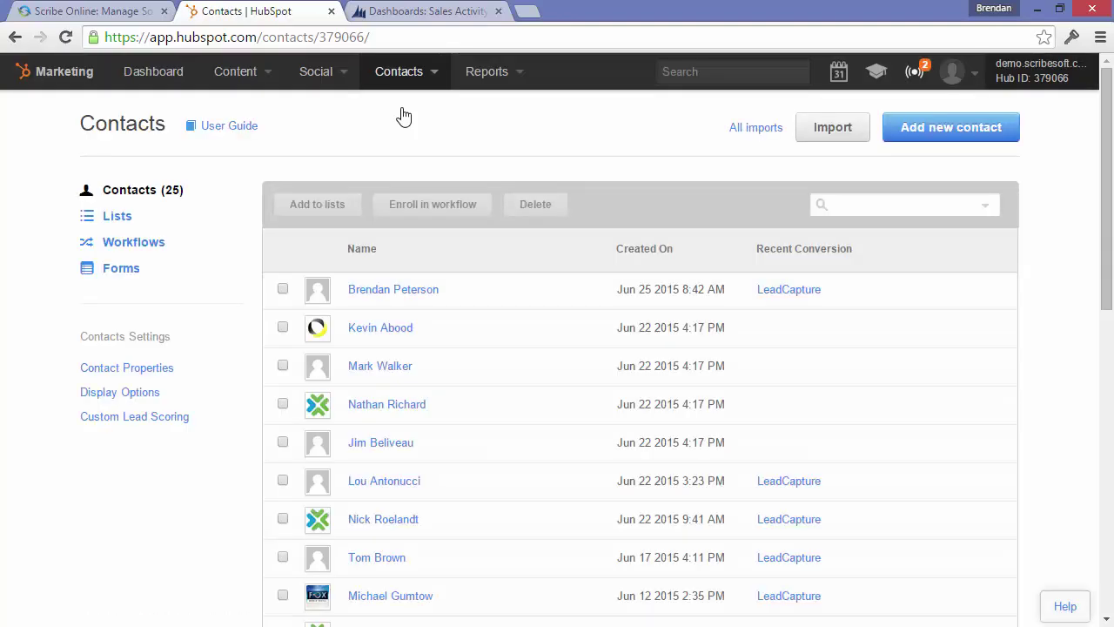
pyautogui.click(415, 295)
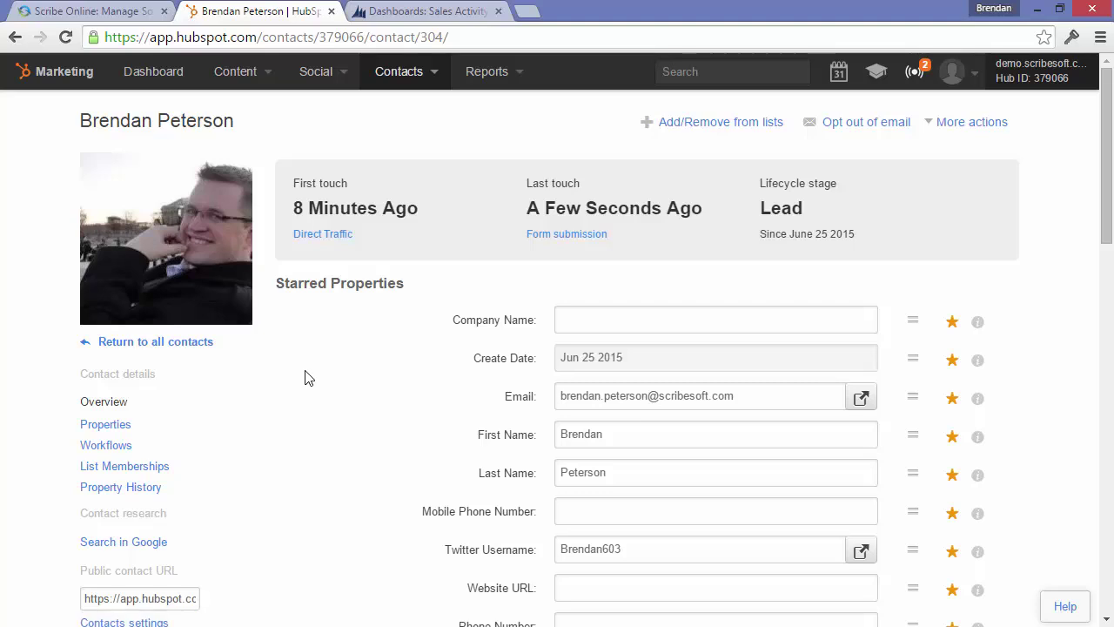
pyautogui.press('F5')
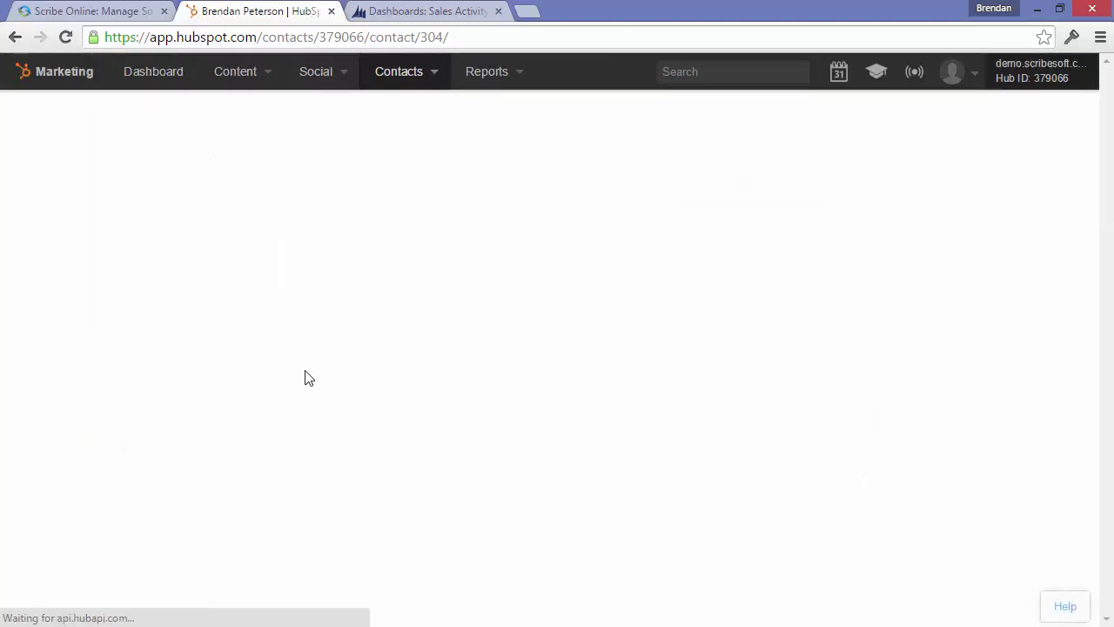
pyautogui.scroll(-1, 409, 299)
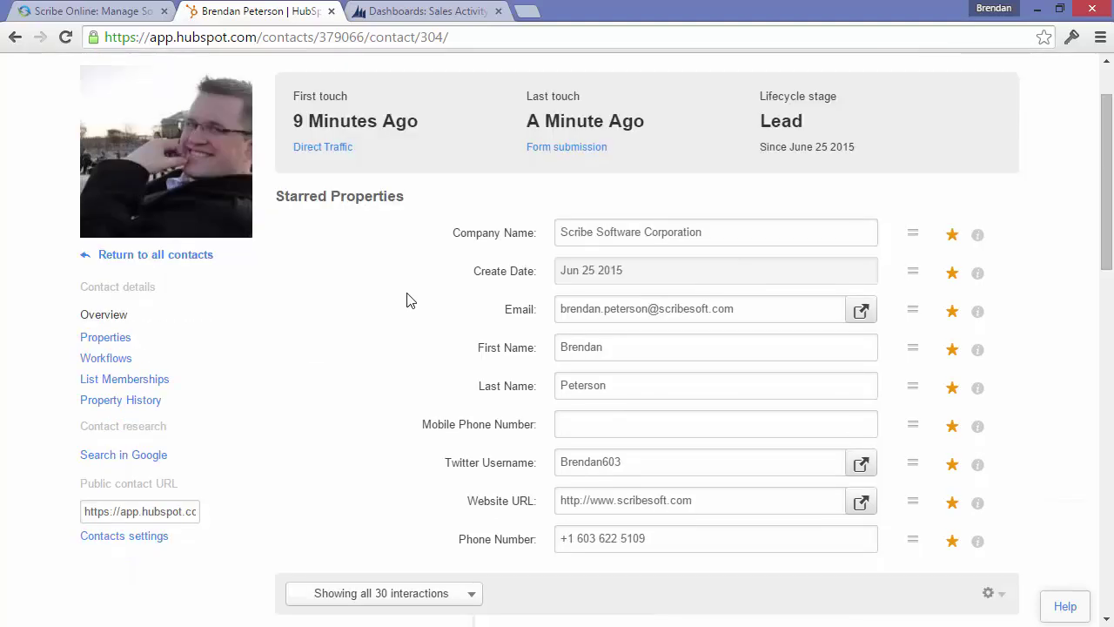
pyautogui.click(113, 344)
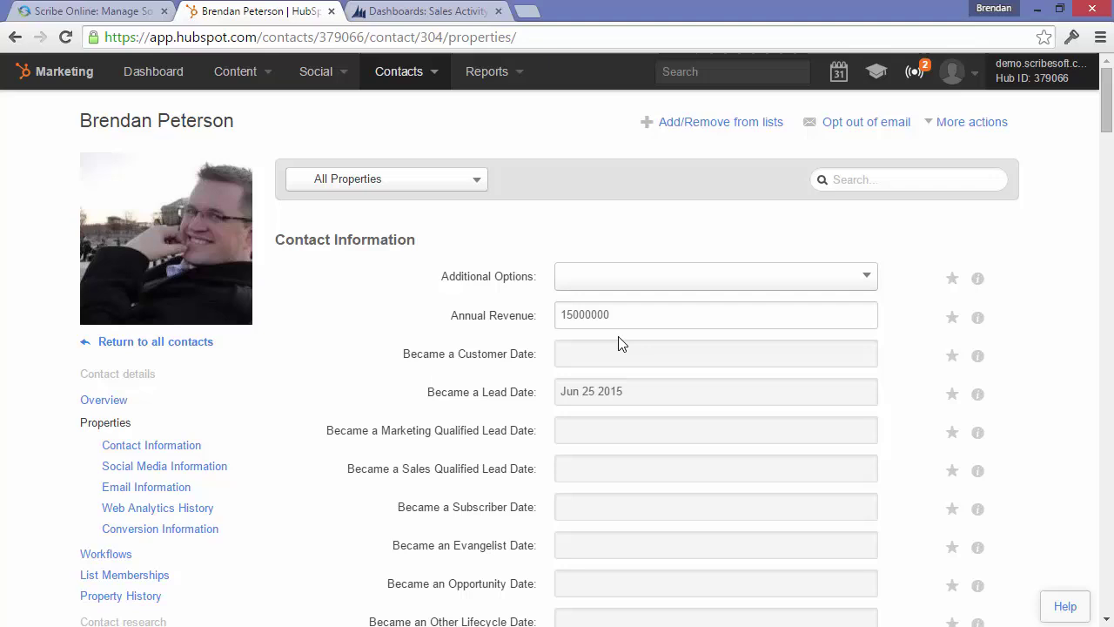
pyautogui.scroll(-7, 620, 343)
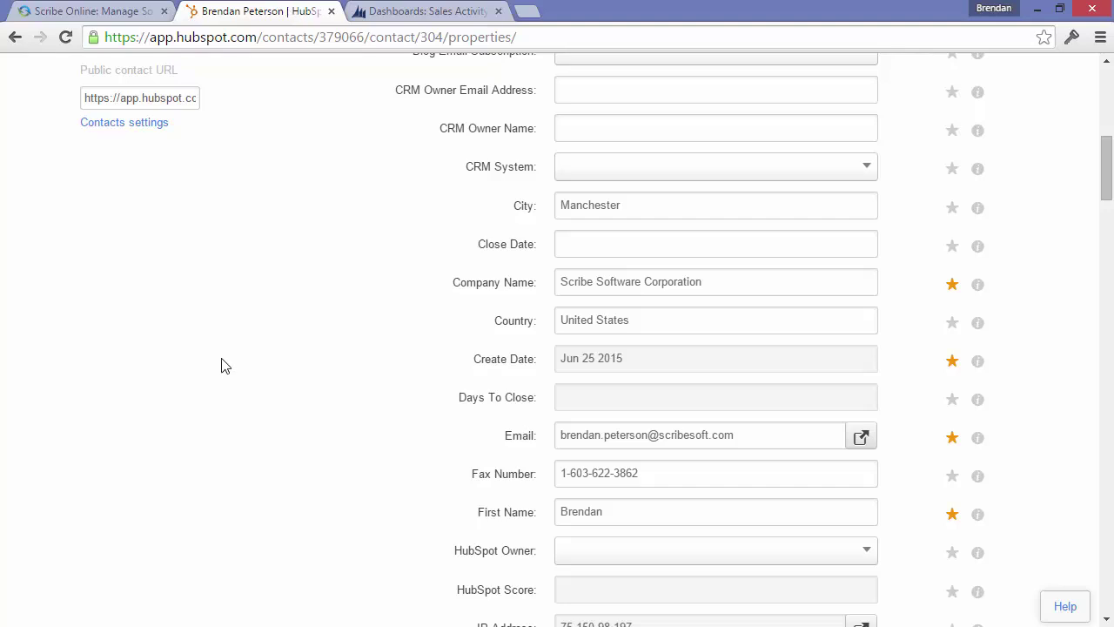
# In Dynamics CRM, go to Sales and open the Leads list showing the new HubSpot lead.
pyautogui.click(437, 12)
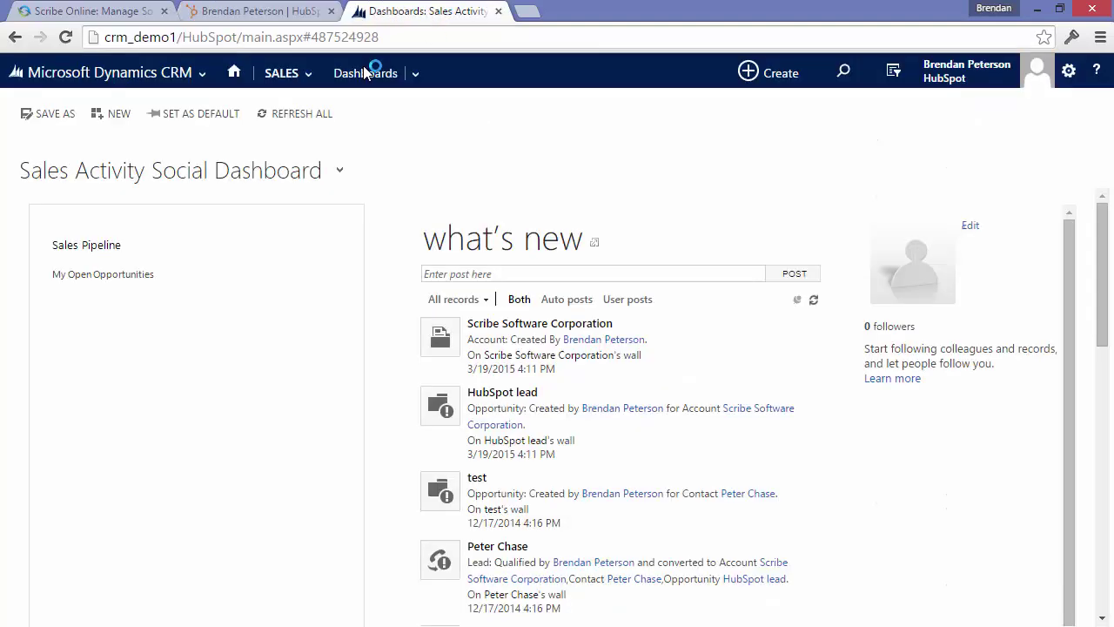
pyautogui.click(305, 78)
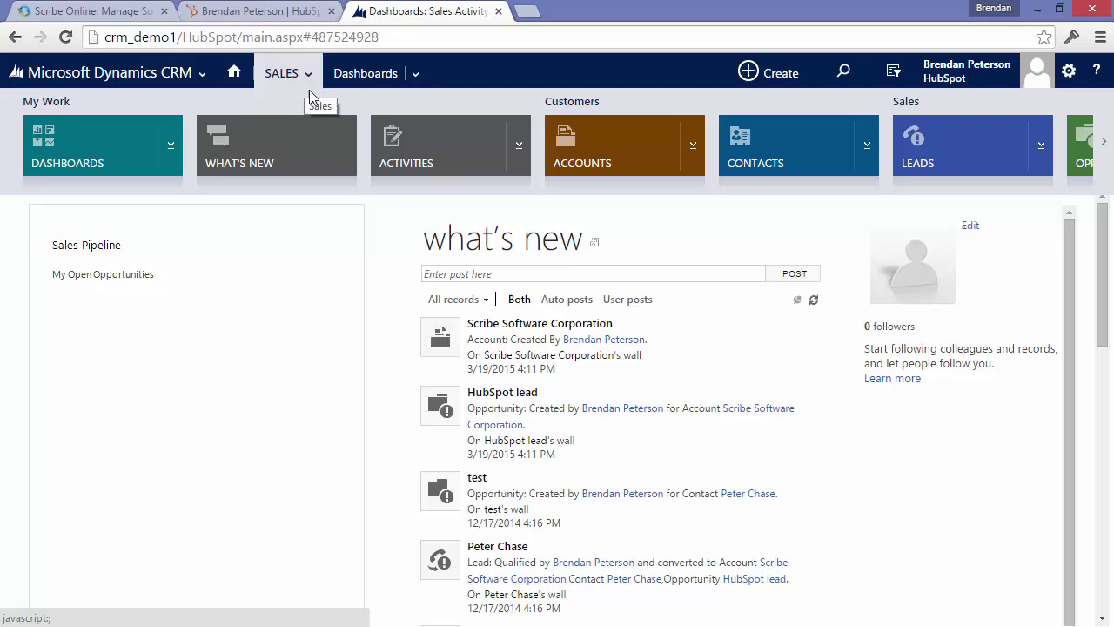
pyautogui.click(996, 160)
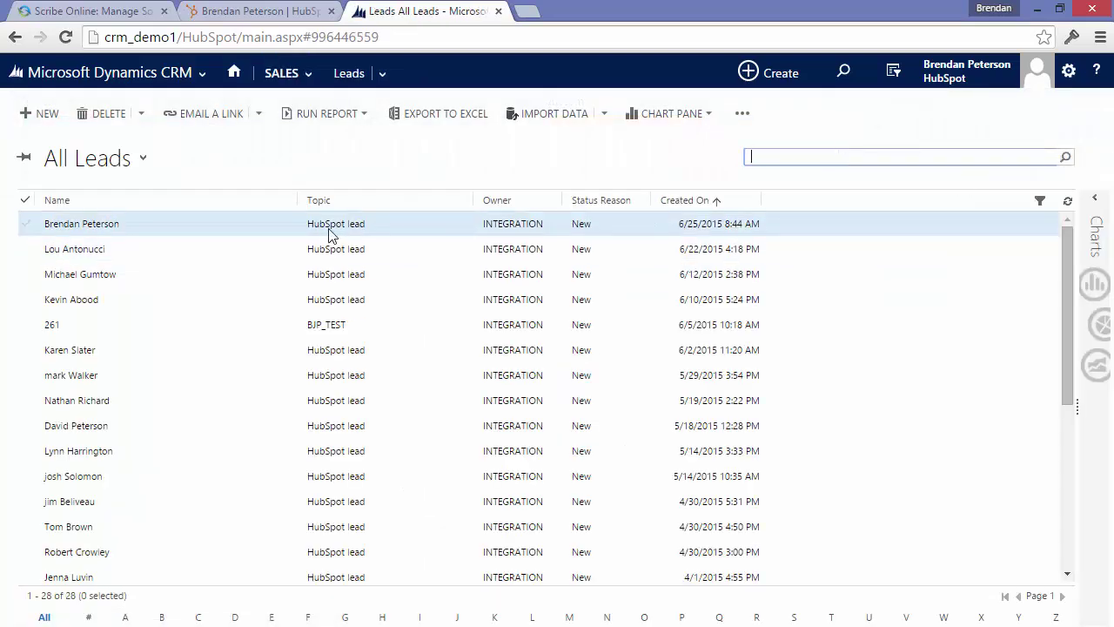
pyautogui.click(84, 228)
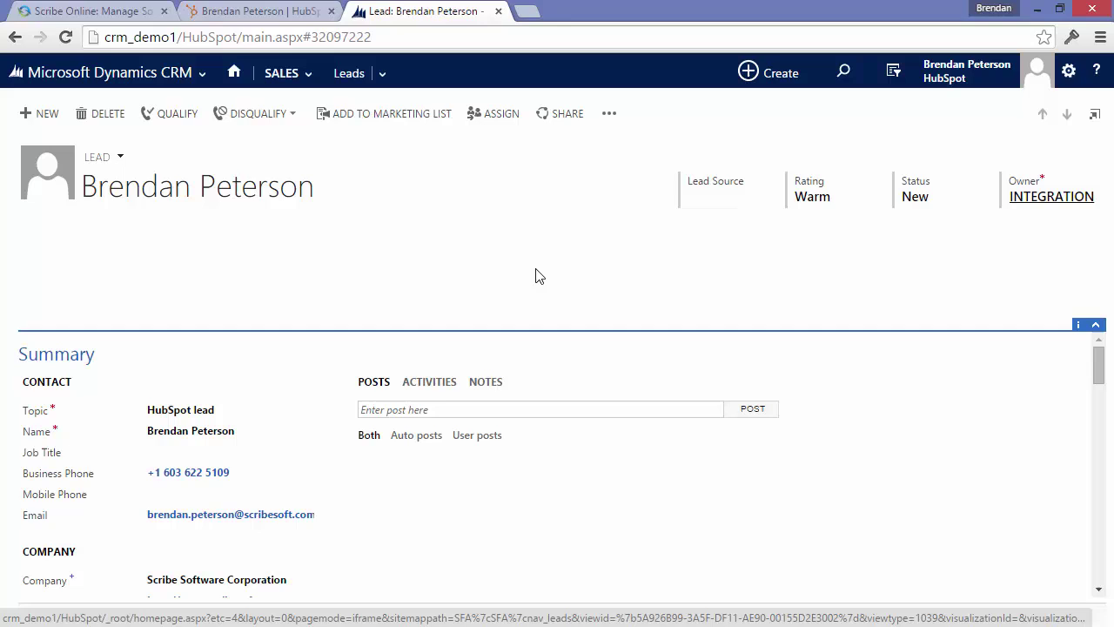
pyautogui.scroll(-5, 838, 405)
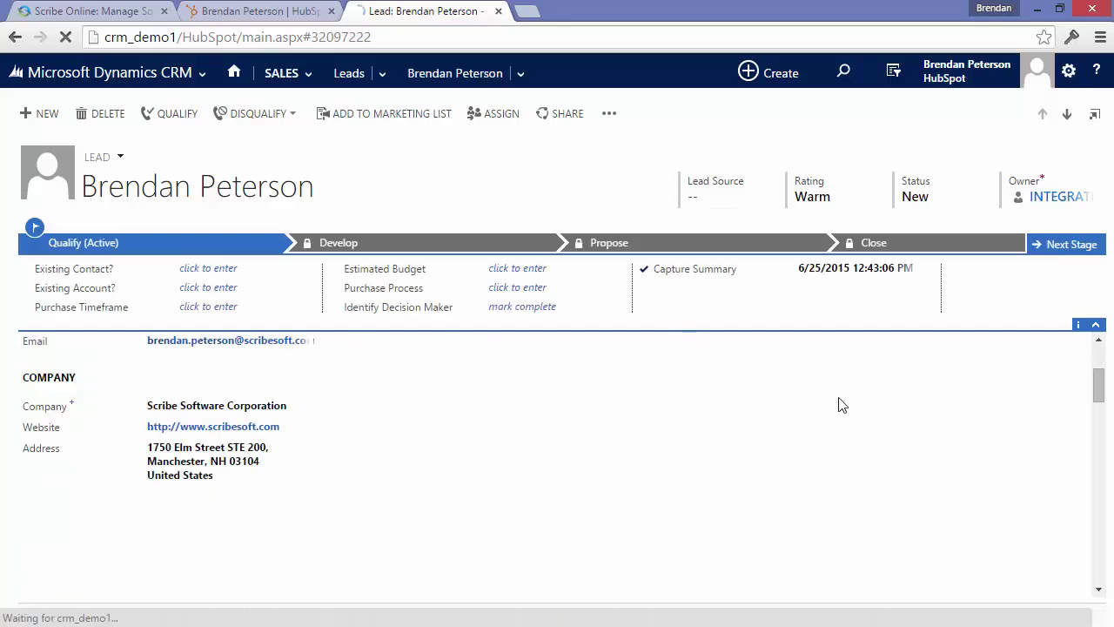
pyautogui.scroll(-6, 798, 412)
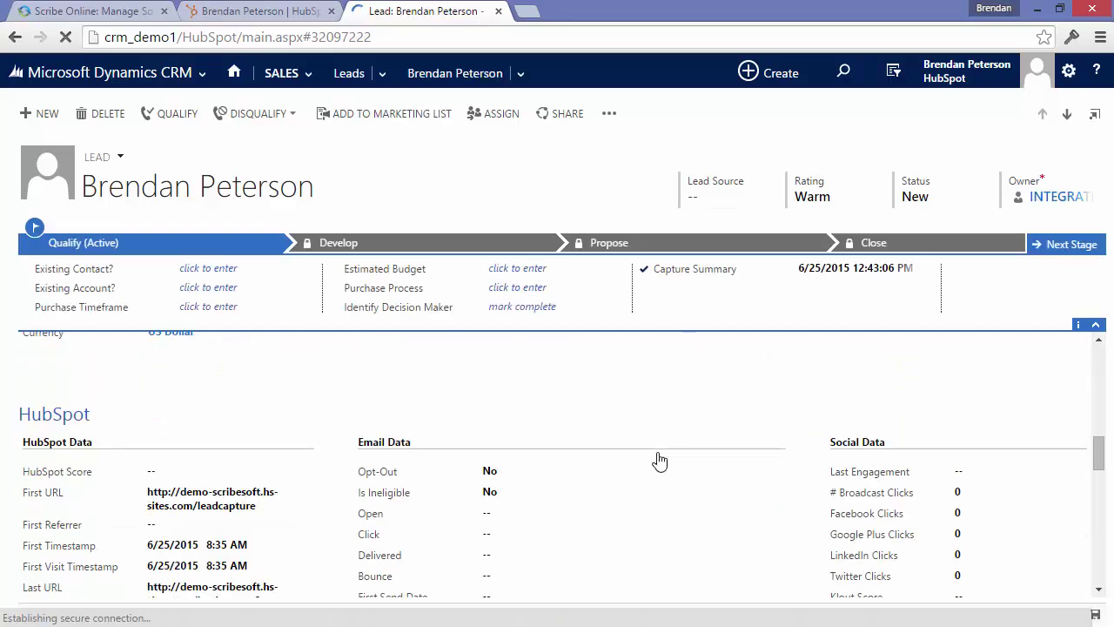
pyautogui.scroll(-8, 659, 461)
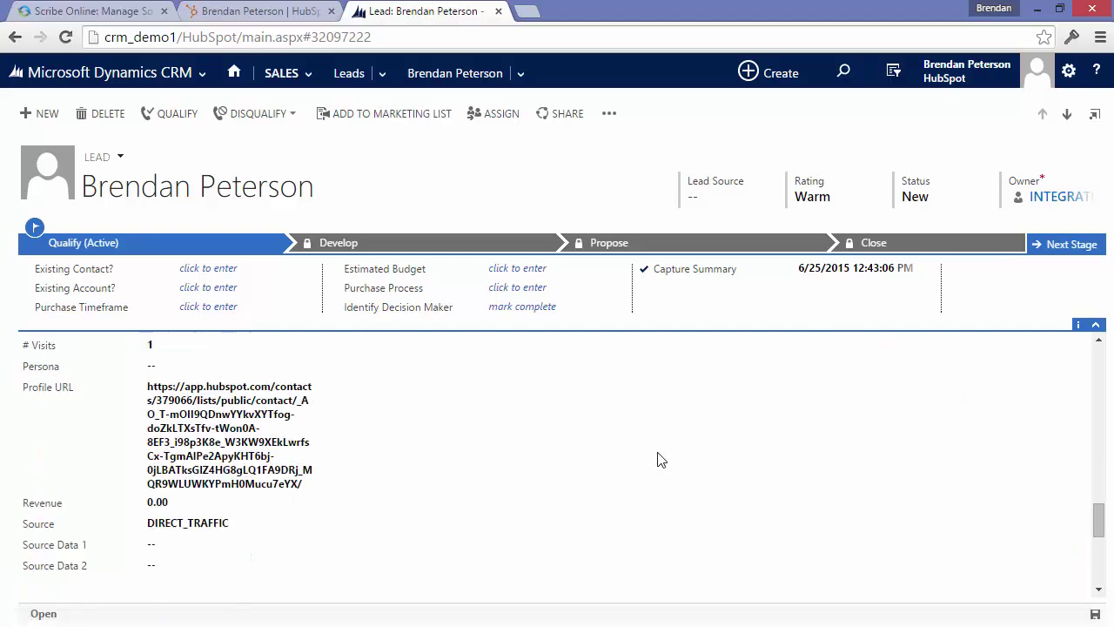
pyautogui.scroll(-4, 649, 495)
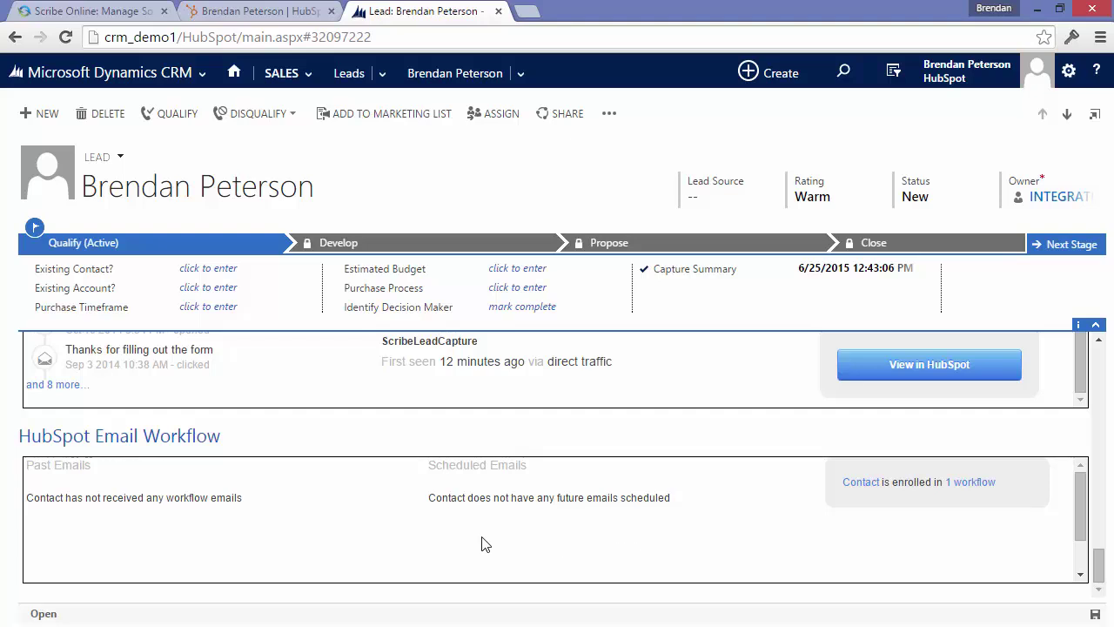
pyautogui.scroll(1, 470, 427)
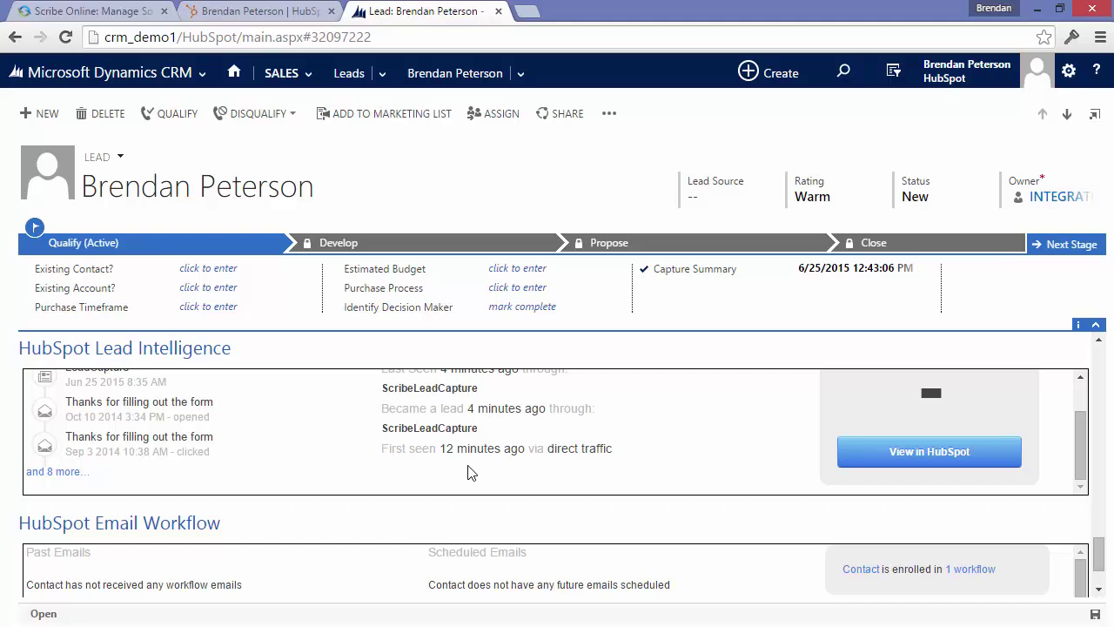
# Qualify the lead and add opportunity 'Looking for new things', budget 150000, closing 7/31/2015.
pyautogui.click(176, 118)
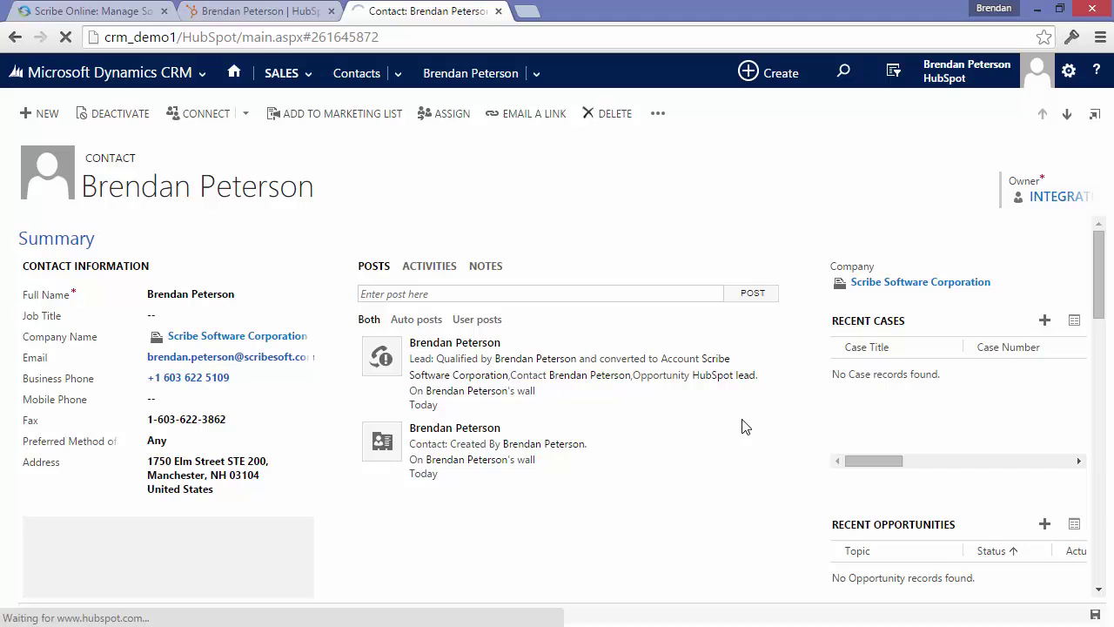
pyautogui.click(1045, 526)
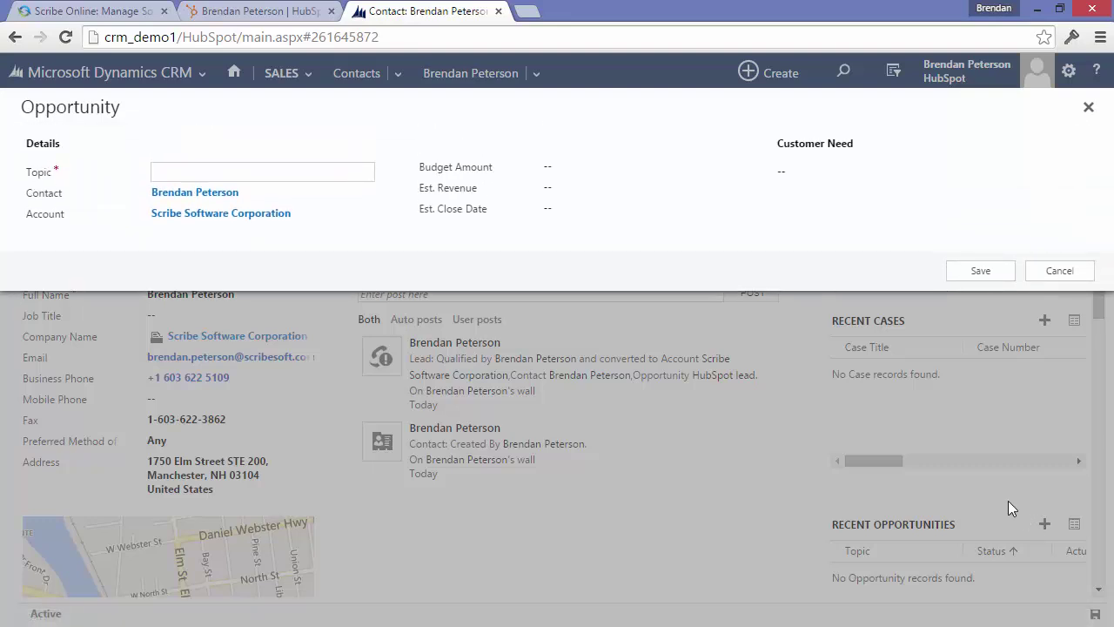
pyautogui.write('Looking for new things')
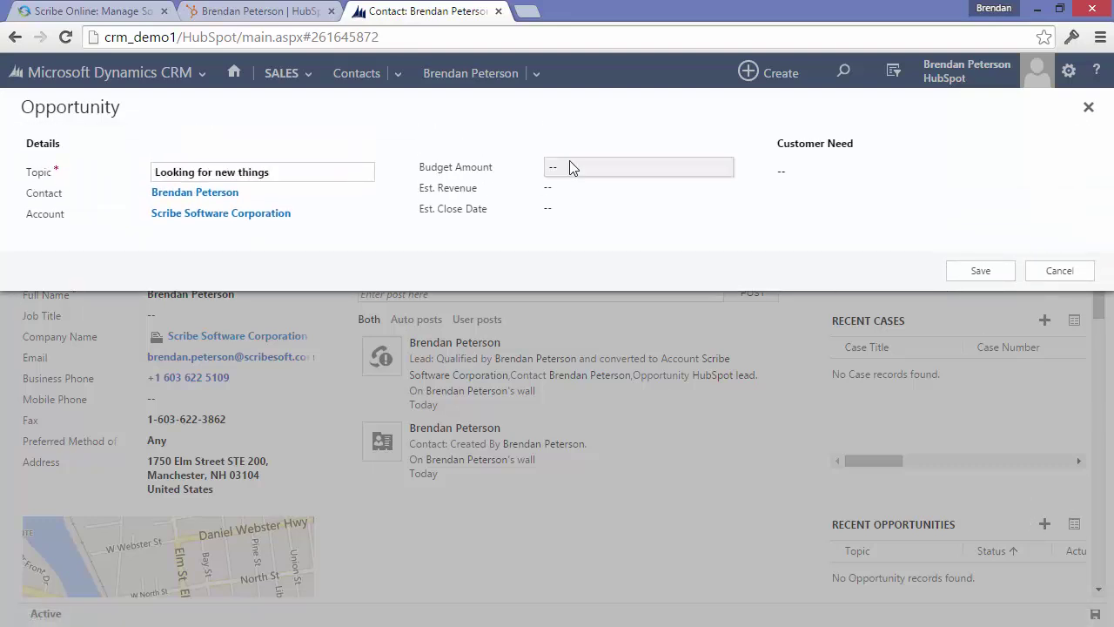
pyautogui.click(570, 166)
pyautogui.write('15,000')
pyautogui.click(571, 188)
pyautogui.write('150000')
pyautogui.press('Tab')
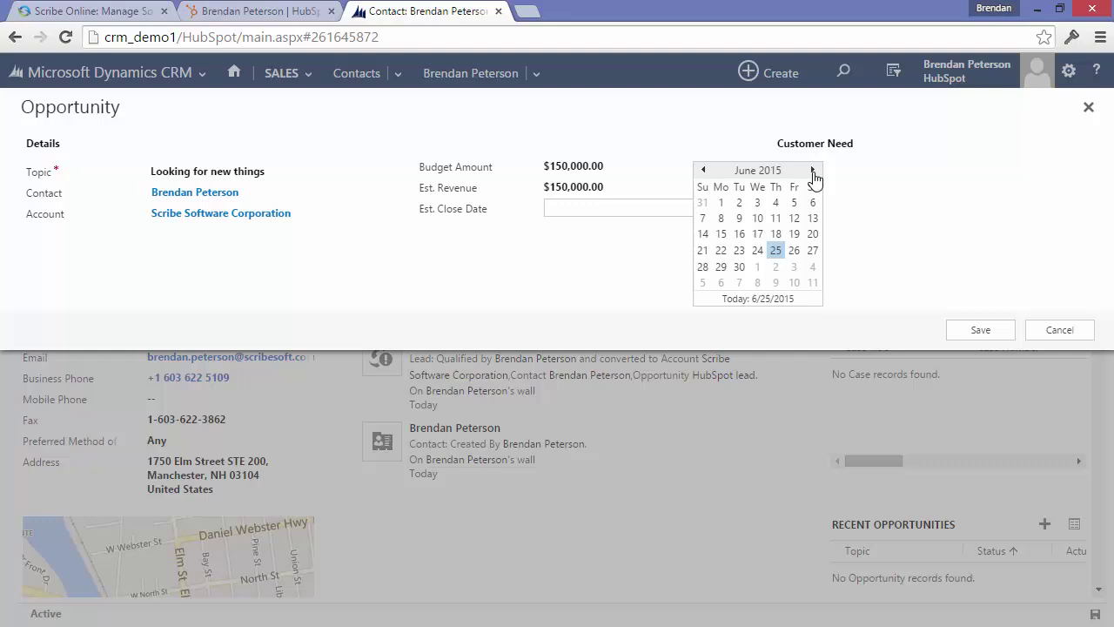
pyautogui.write('7/31/2015')
pyautogui.click(975, 331)
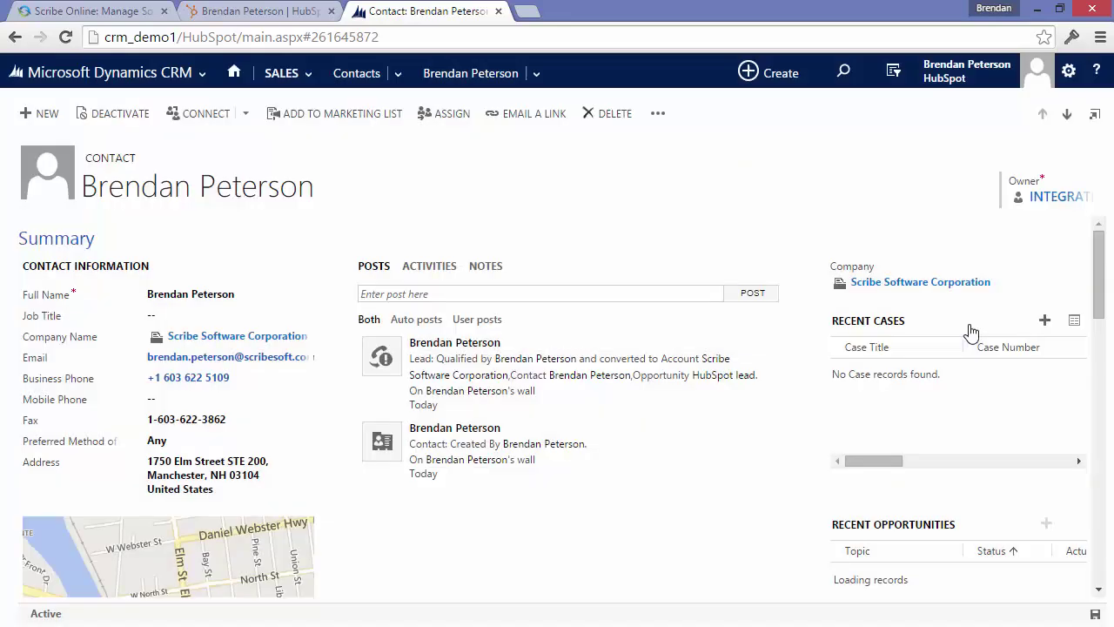
# Check in HubSpot that the contact is now marked as an Opportunity.
pyautogui.click(251, 16)
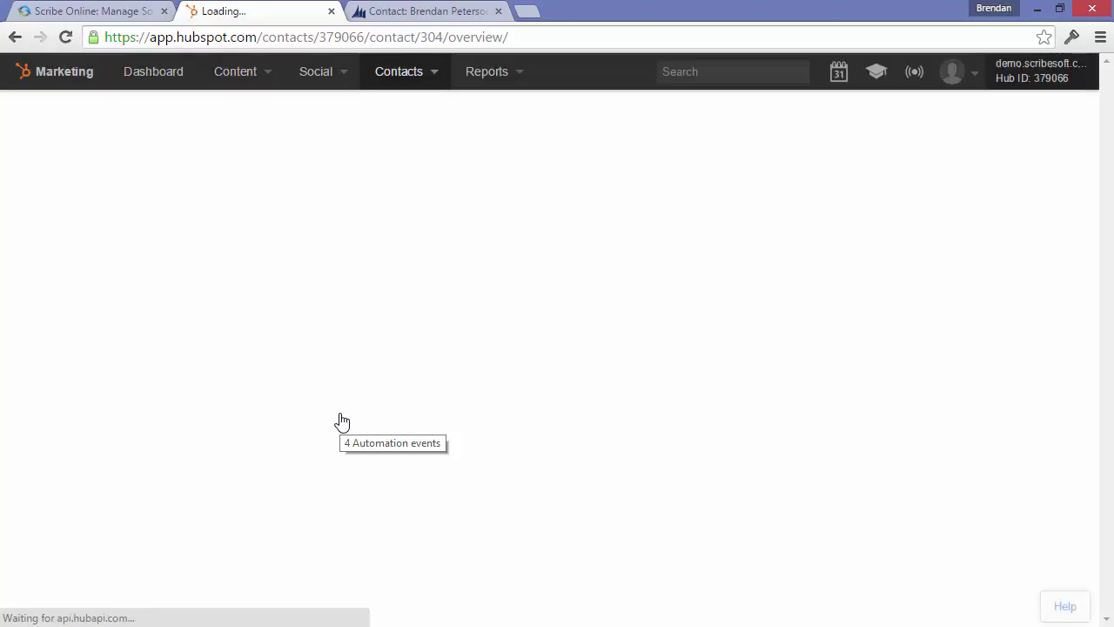
pyautogui.scroll(-5, 342, 421)
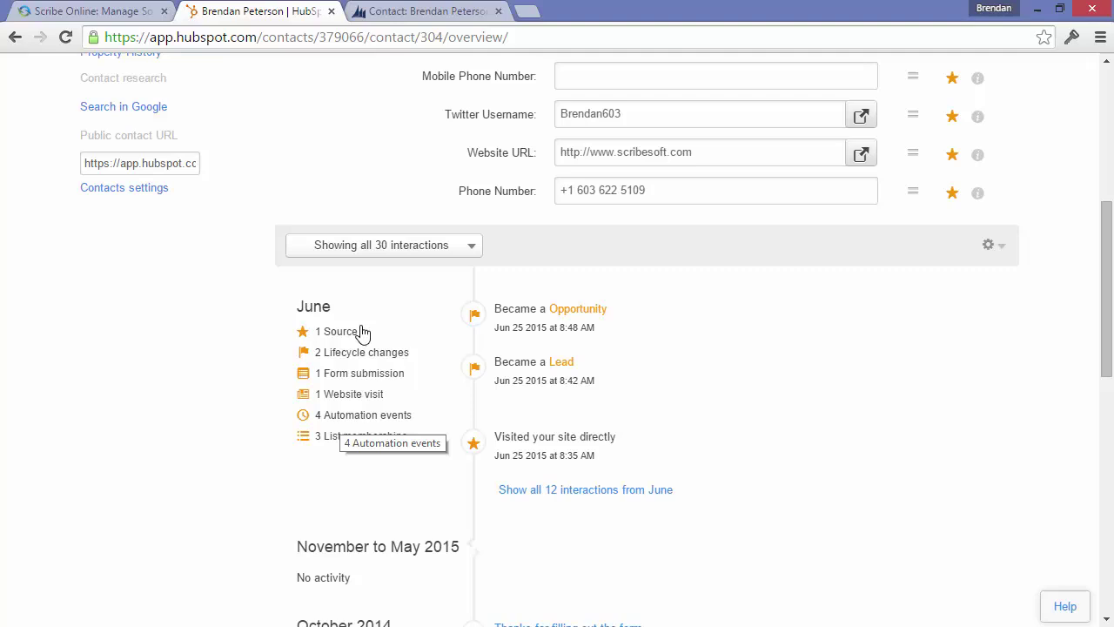
pyautogui.click(418, 12)
# Open the 'Looking for new things' opportunity and close it as Won.
pyautogui.click(882, 575)
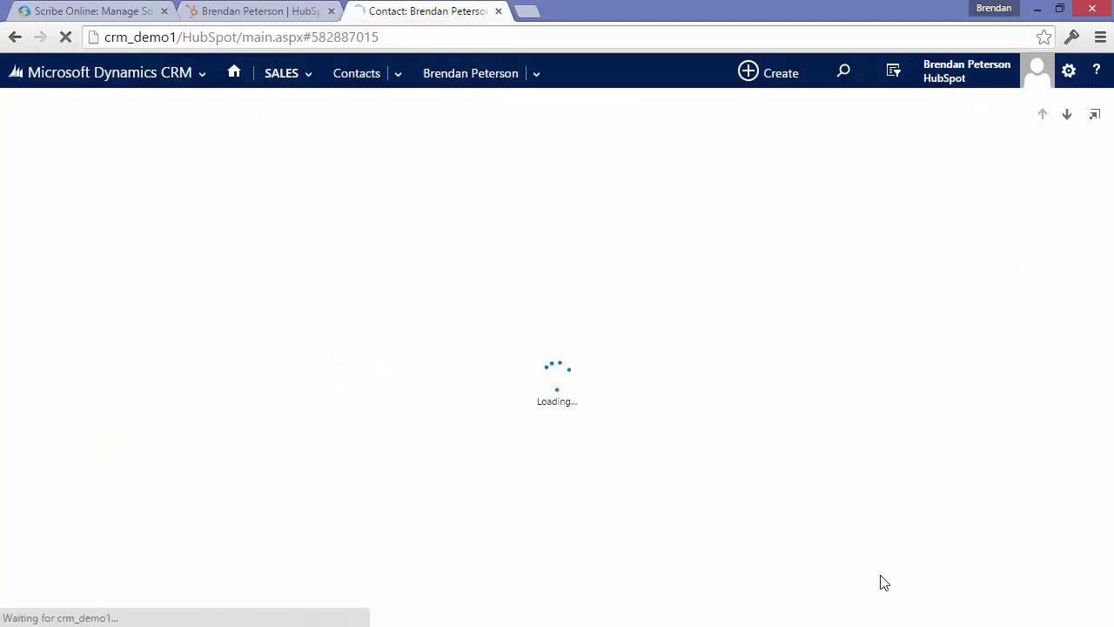
pyautogui.click(129, 116)
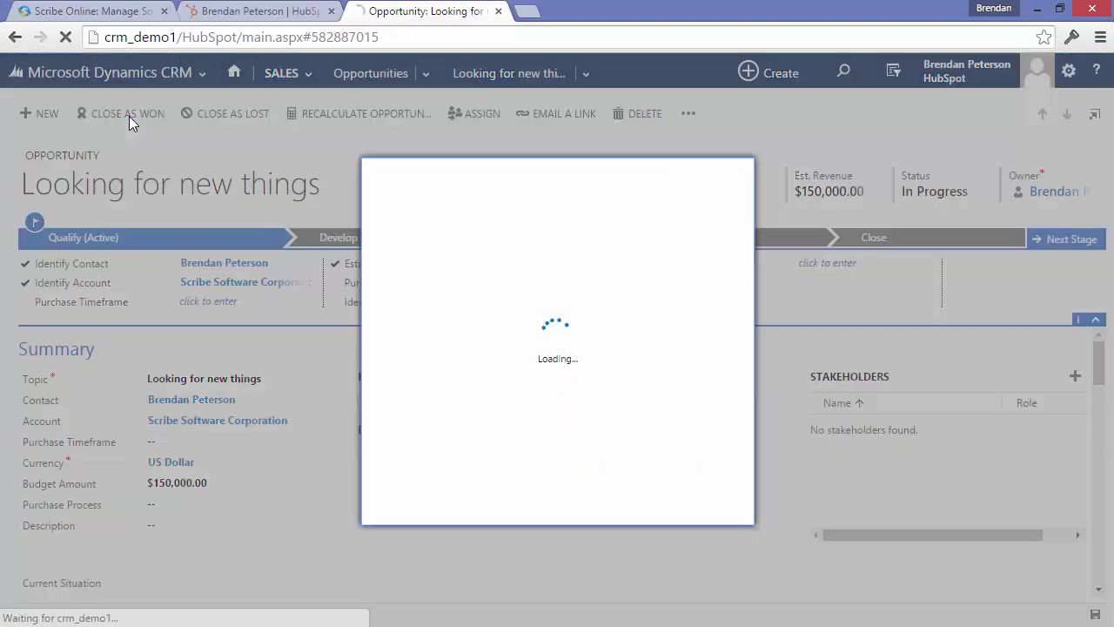
pyautogui.click(602, 508)
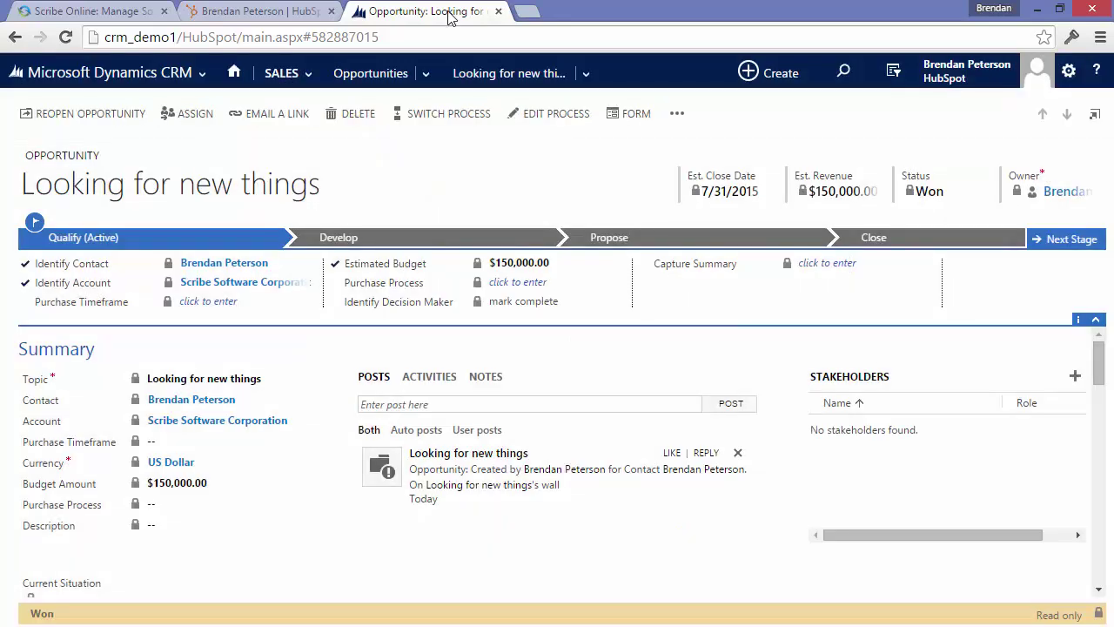
# Reload the HubSpot contact to confirm its lifecycle stage reads Customer.
pyautogui.click(233, 13)
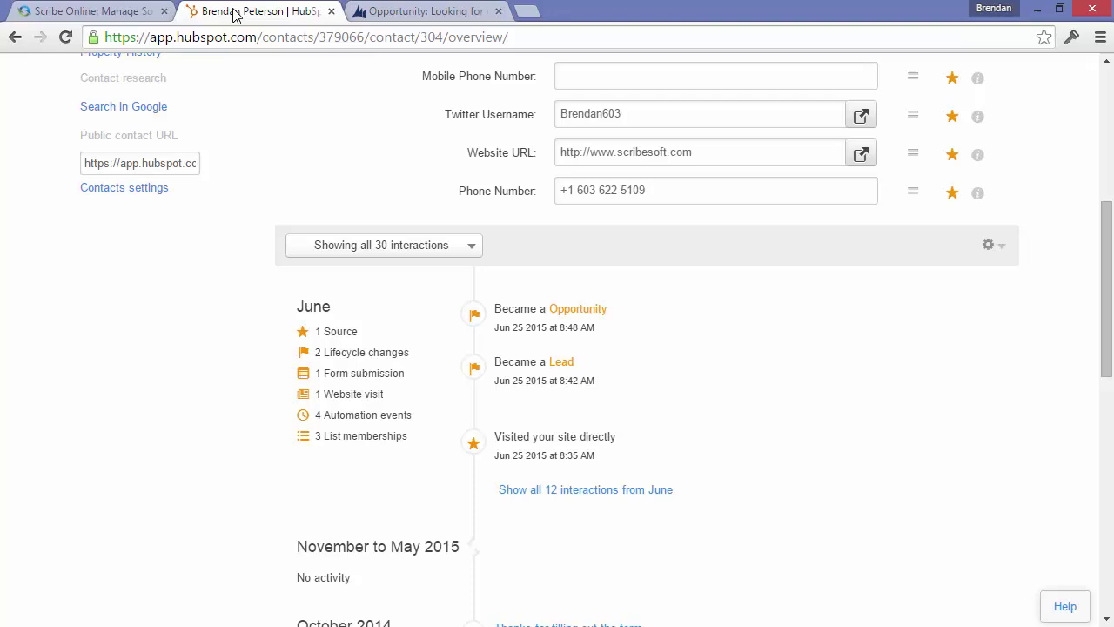
pyautogui.click(68, 40)
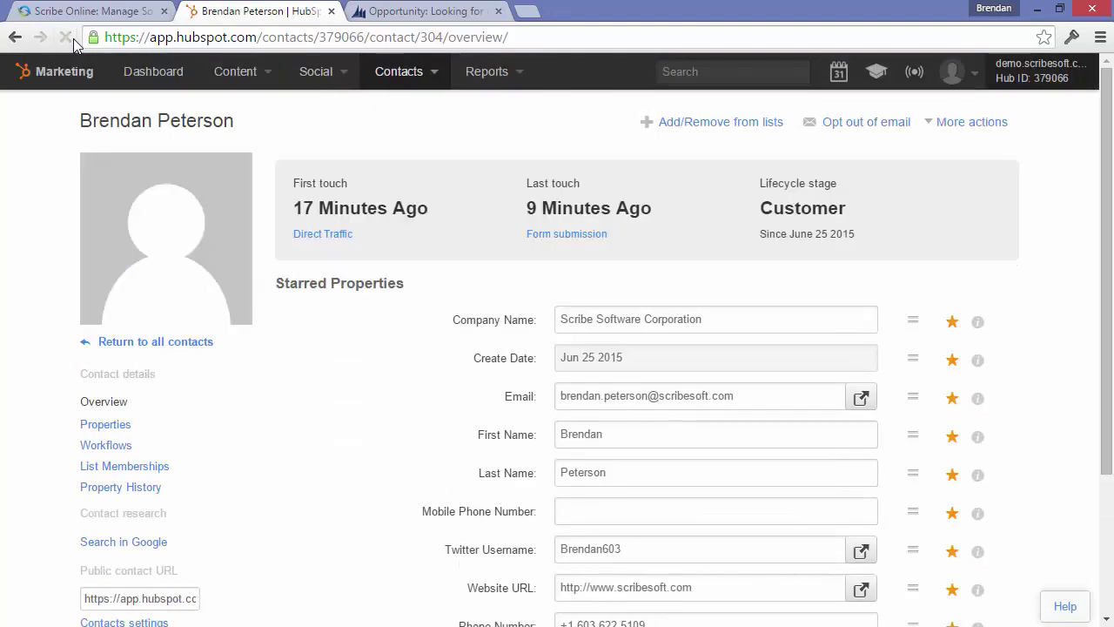
pyautogui.scroll(-4, 346, 467)
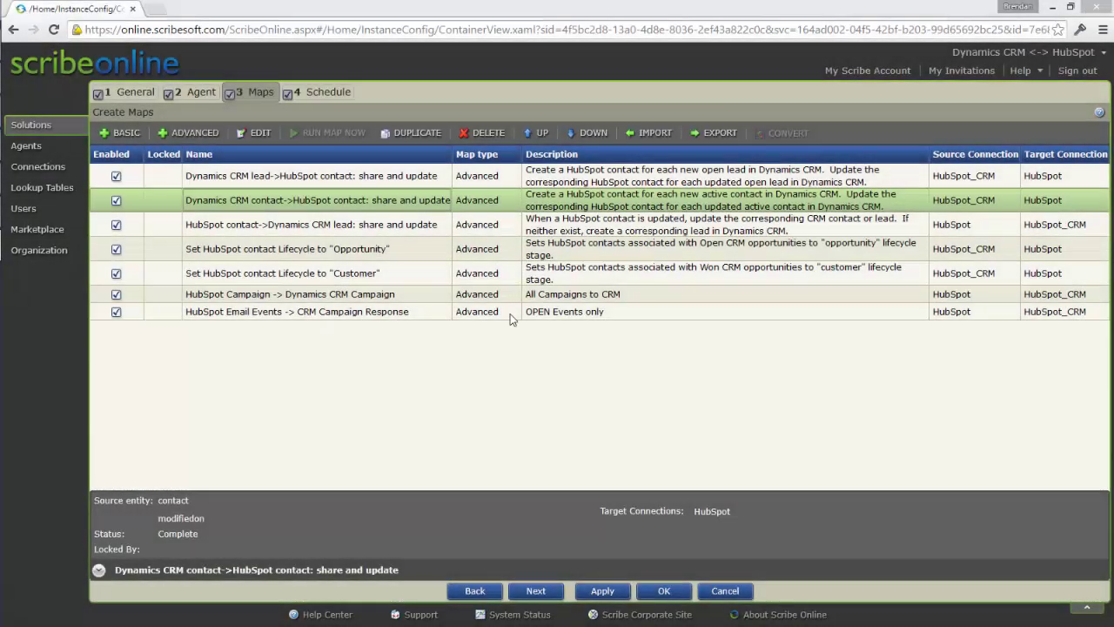
# In the contact share-and-update map, map accountidname to the Create HS contact company field.
pyautogui.click(405, 205)
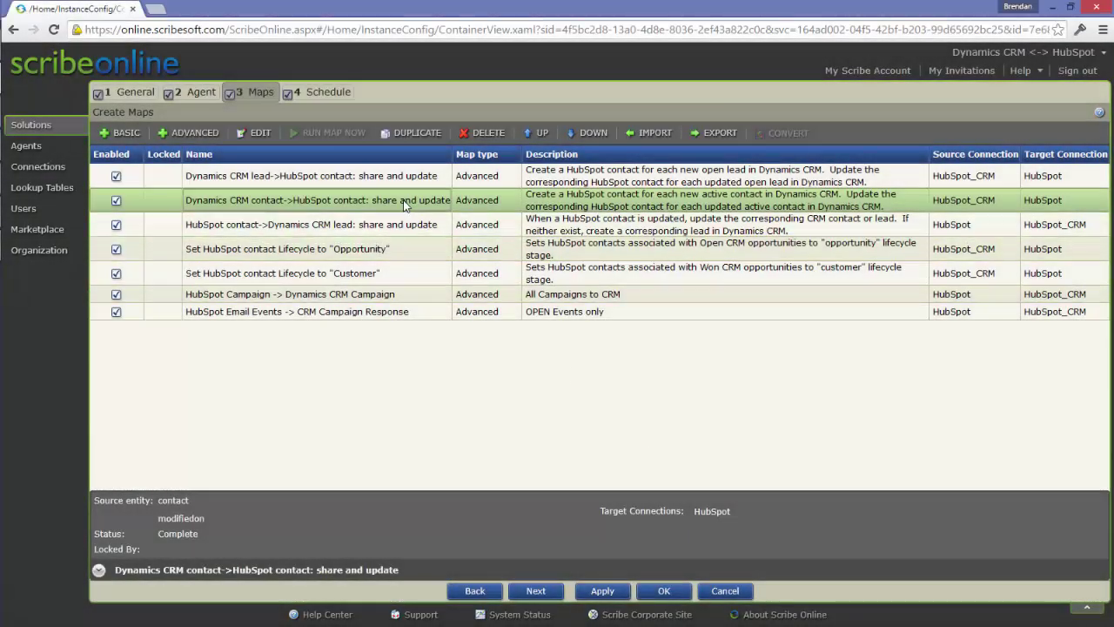
pyautogui.doubleClick(403, 204)
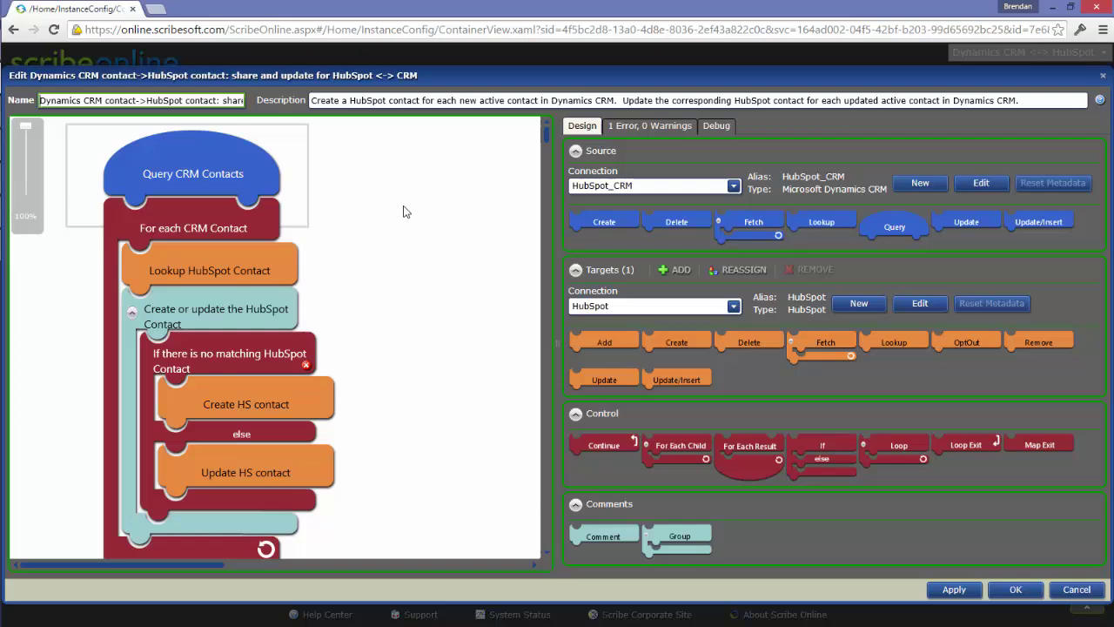
pyautogui.doubleClick(267, 404)
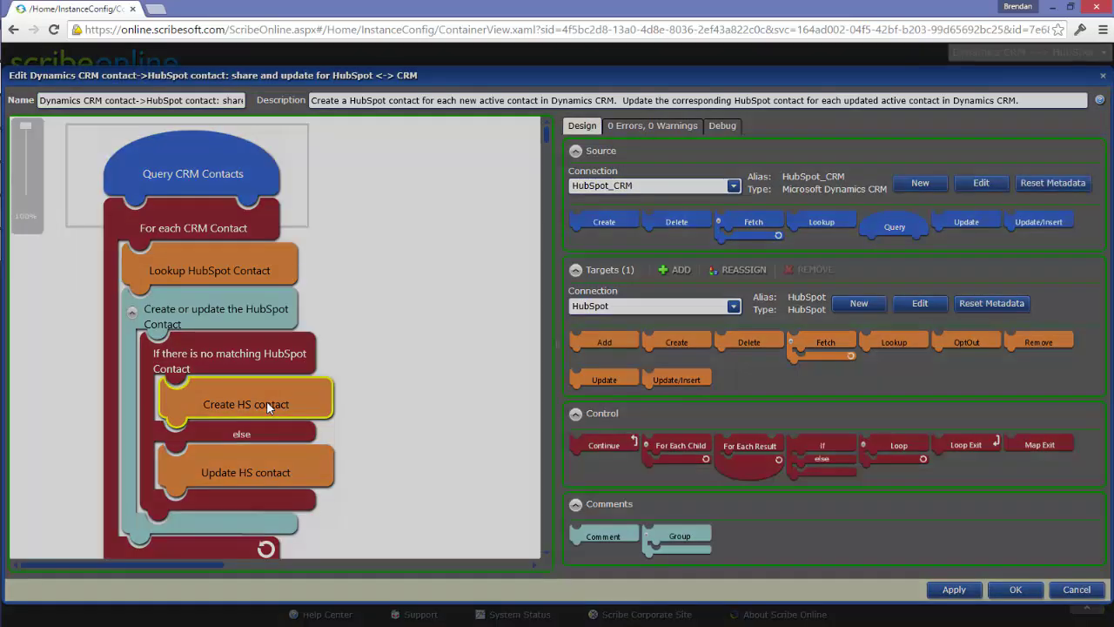
pyautogui.click(73, 120)
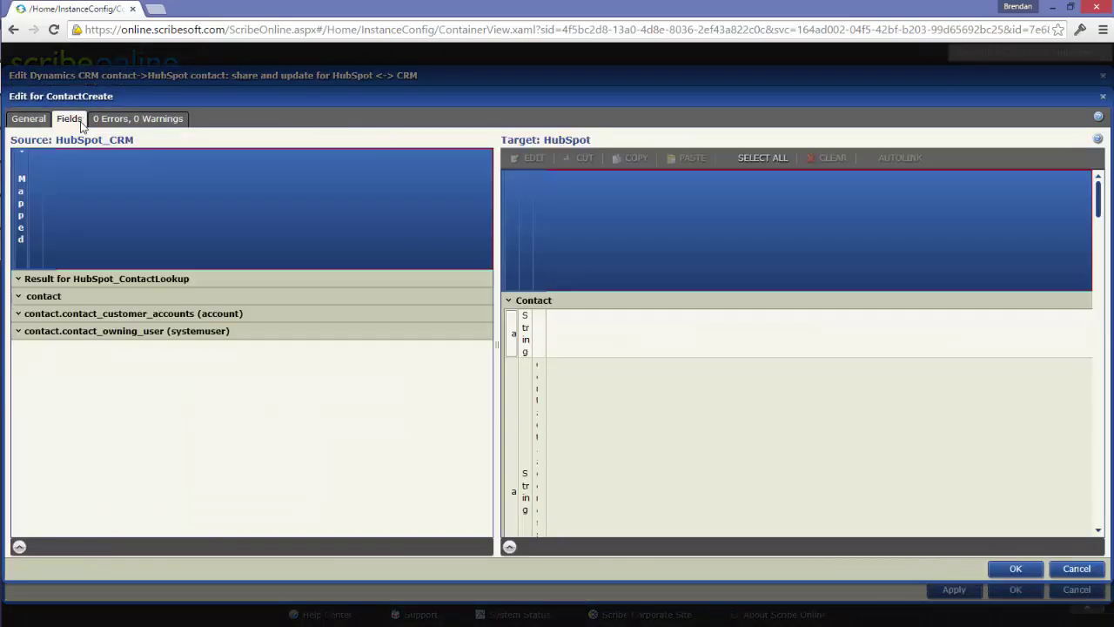
pyautogui.moveTo(123, 471); pyautogui.dragTo(747, 387)
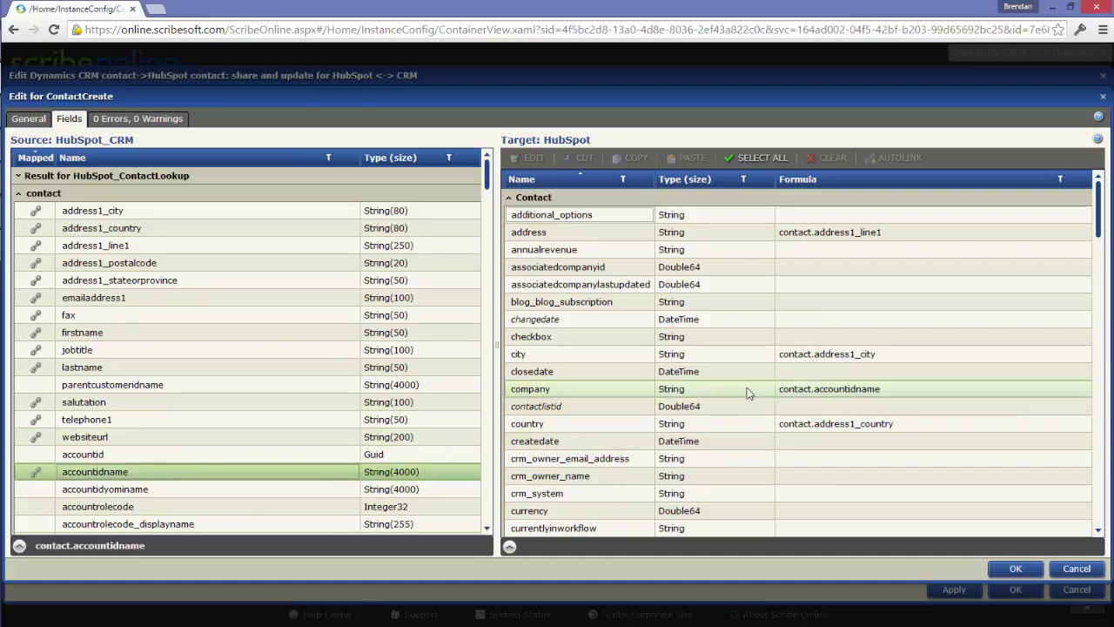
pyautogui.click(1012, 567)
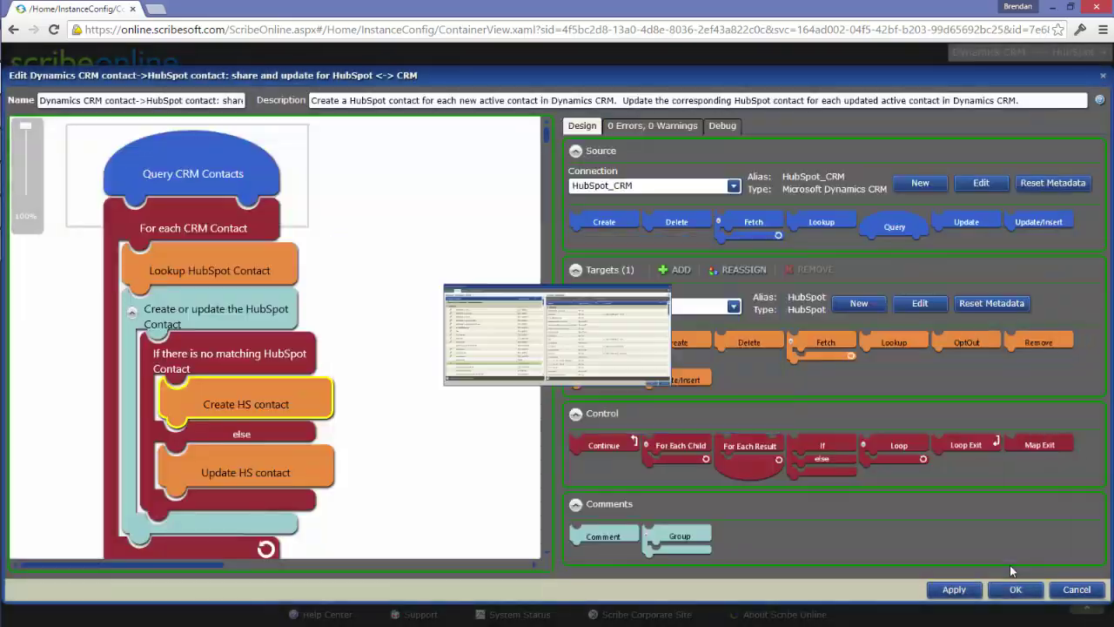